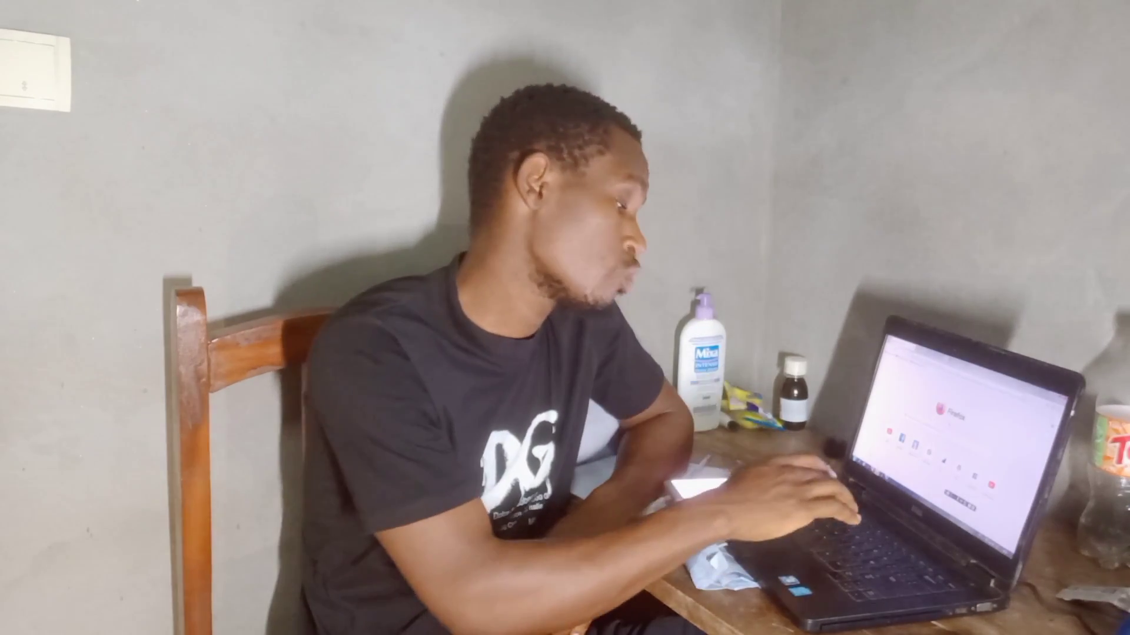
# Type google in the Firefox address bar and pick the 'google' search suggestion
pyautogui.write('gi')
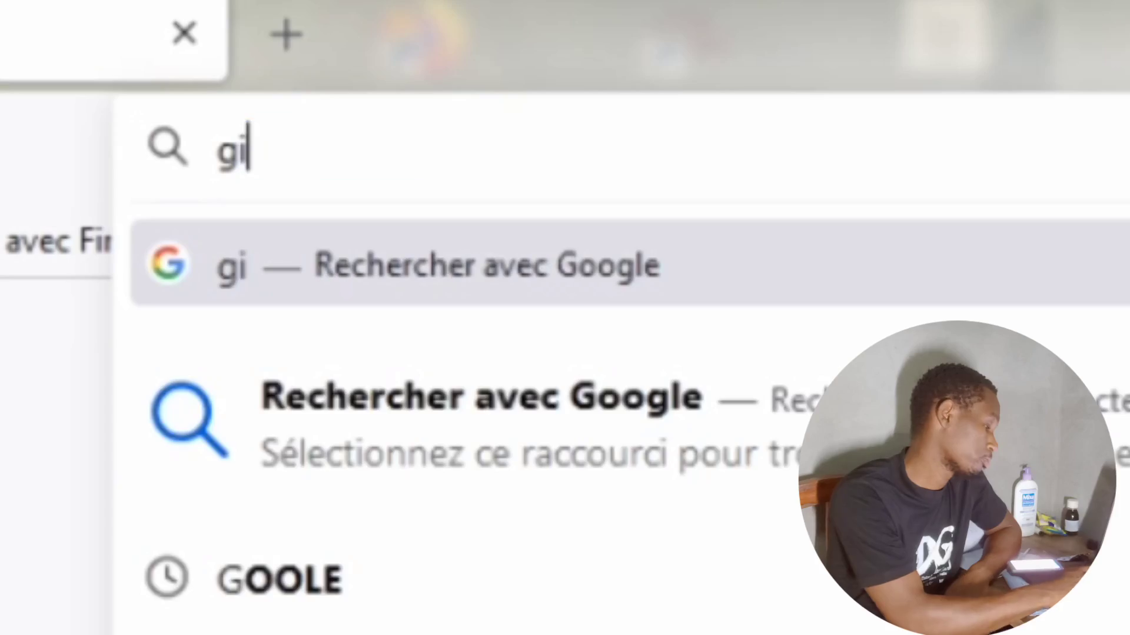
pyautogui.press('BackSpace')
pyautogui.write('oo')
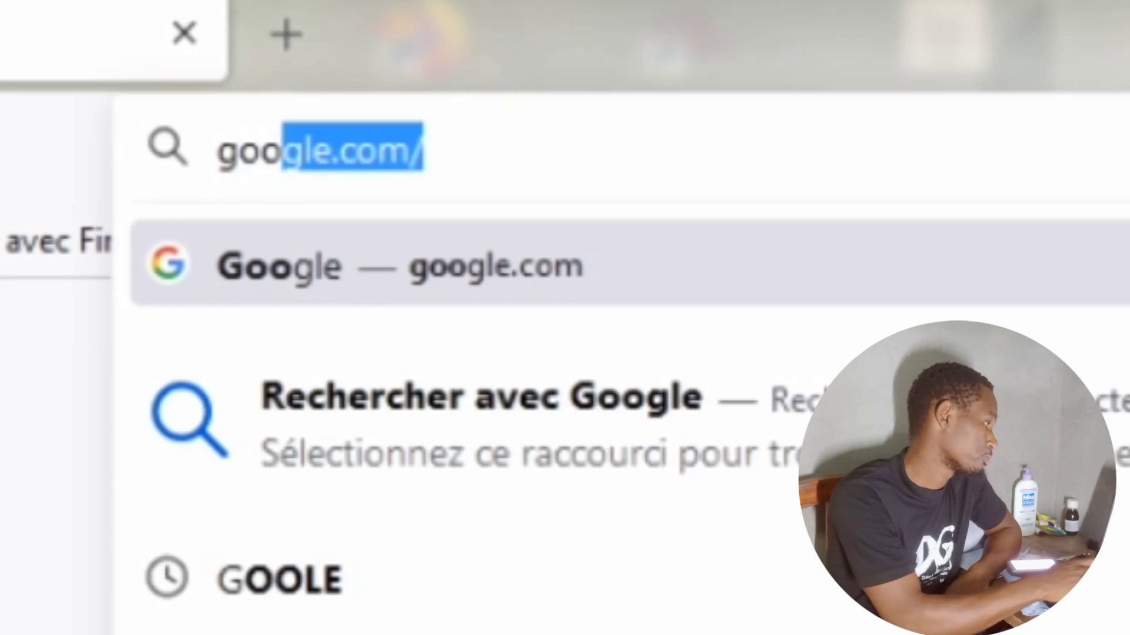
pyautogui.write('glr')
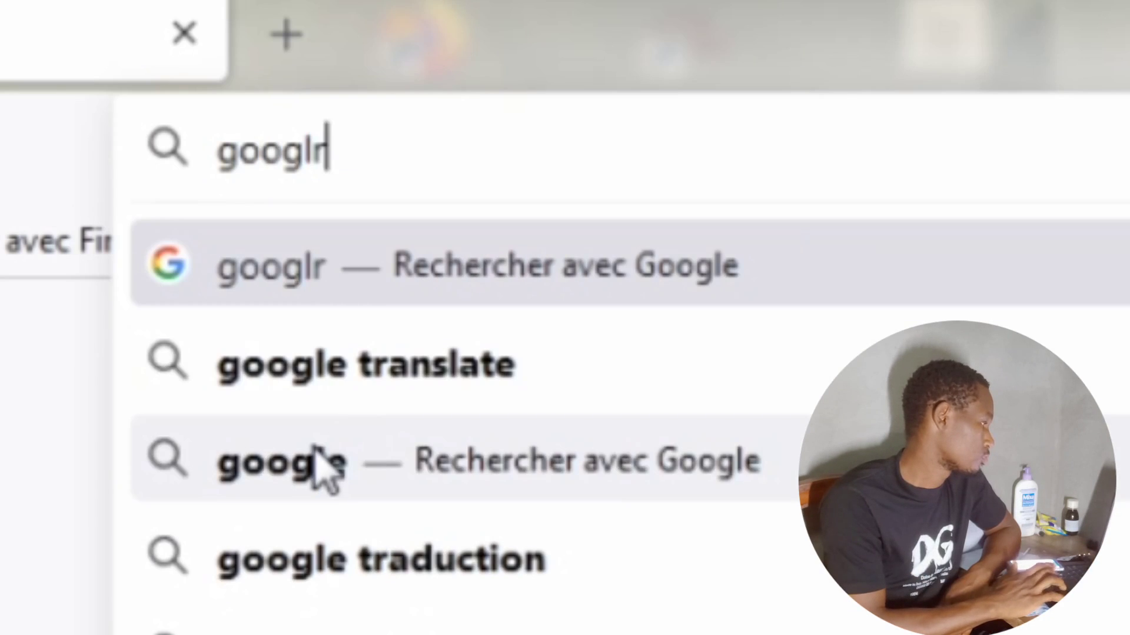
pyautogui.click(321, 465)
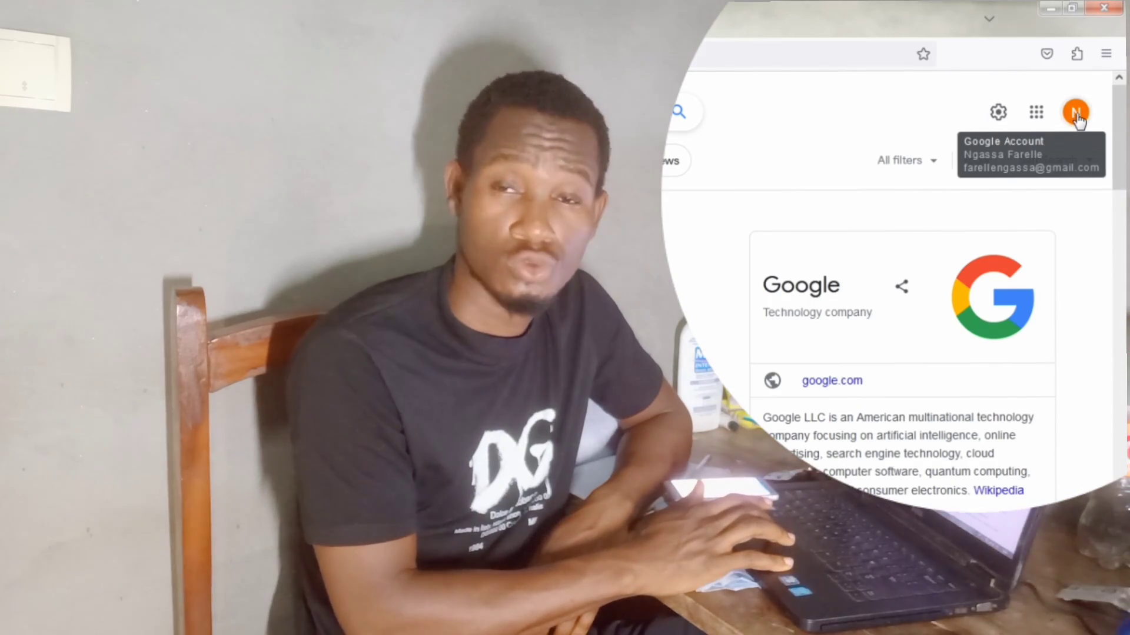
# Open the Google account panel and choose 'Add another account'
pyautogui.click(1076, 113)
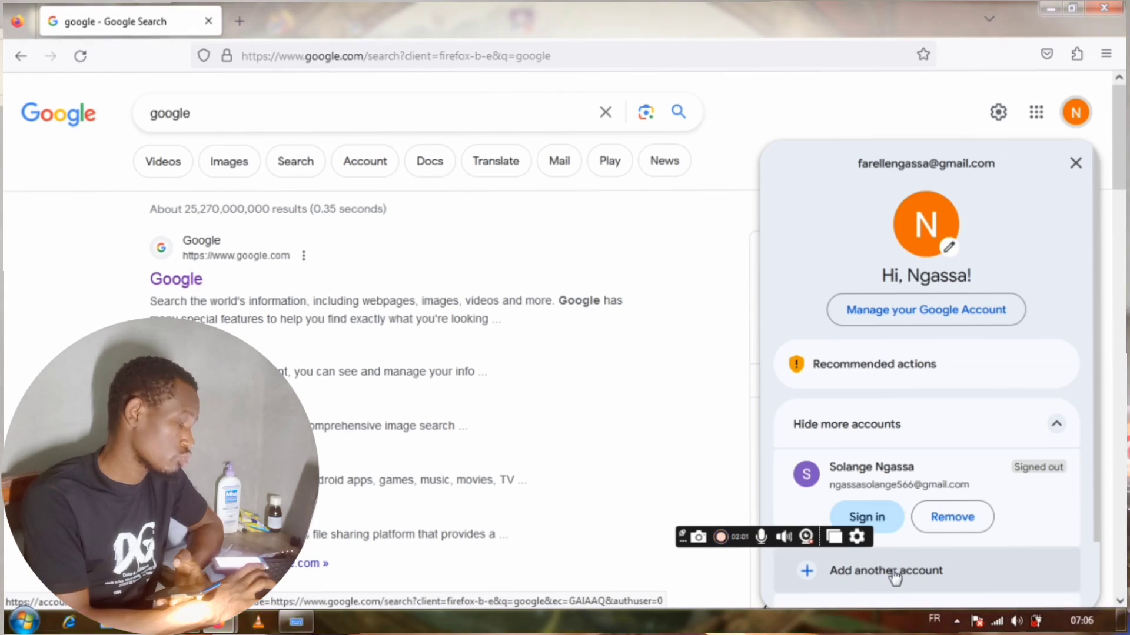
pyautogui.click(893, 573)
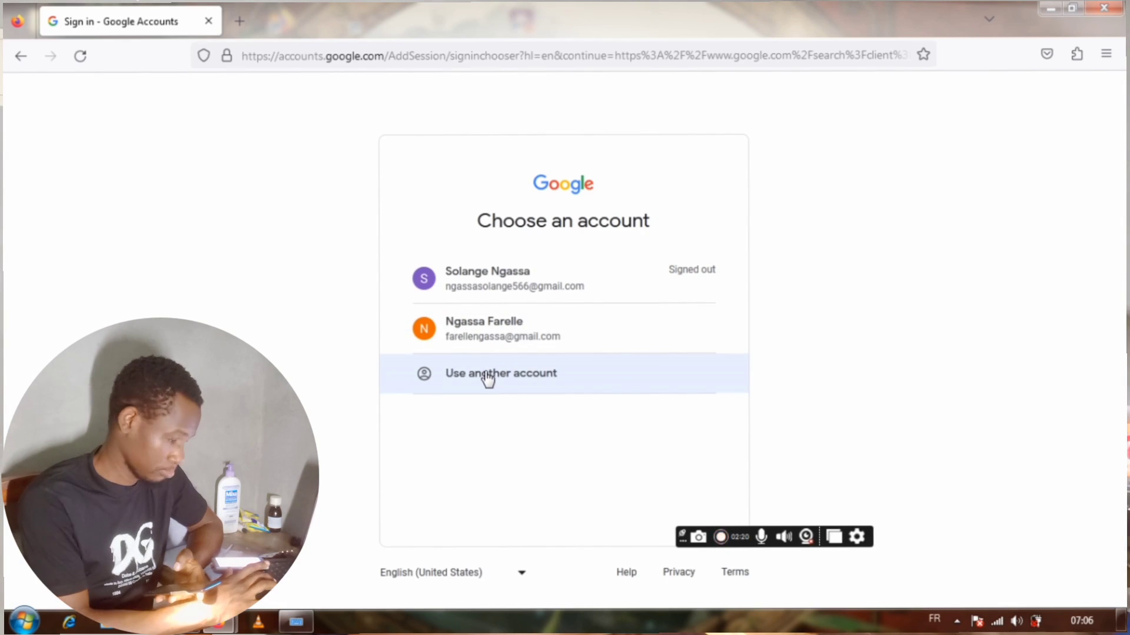
# Choose 'Use another account' and enter the second account's e-mail address
pyautogui.click(487, 377)
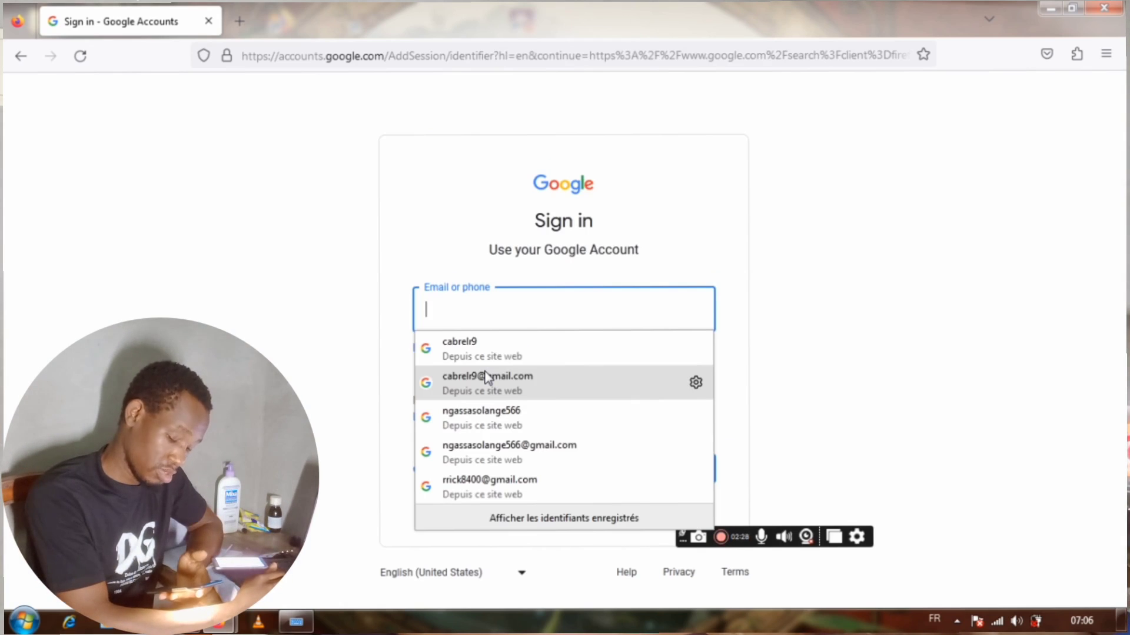
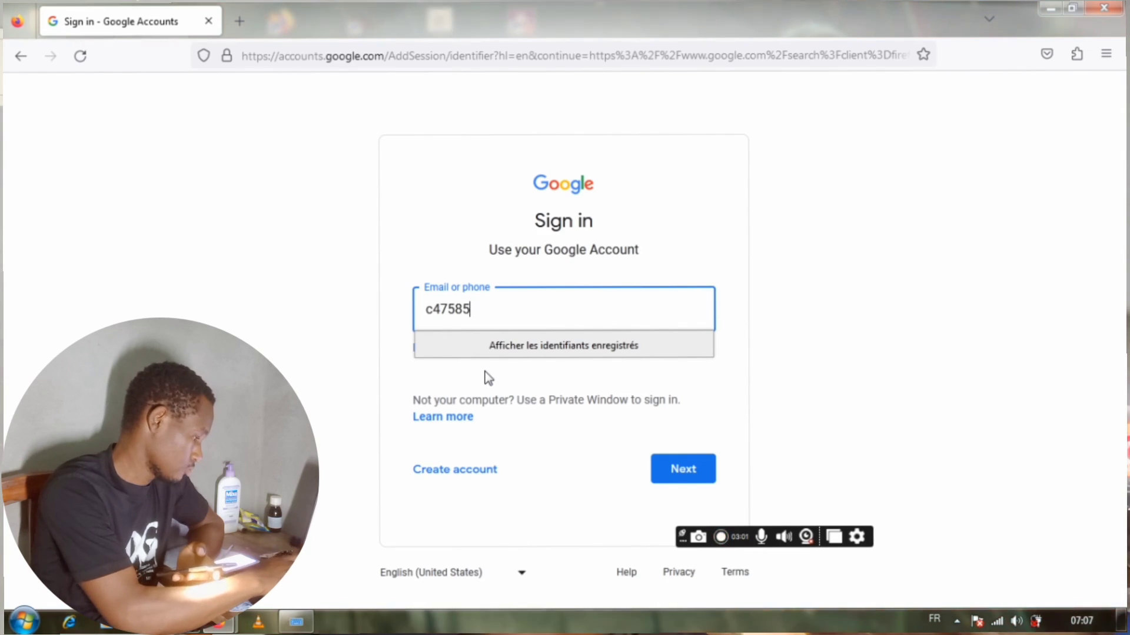
# Continue to the password step, enter the second account's password, and sign in
pyautogui.click(674, 468)
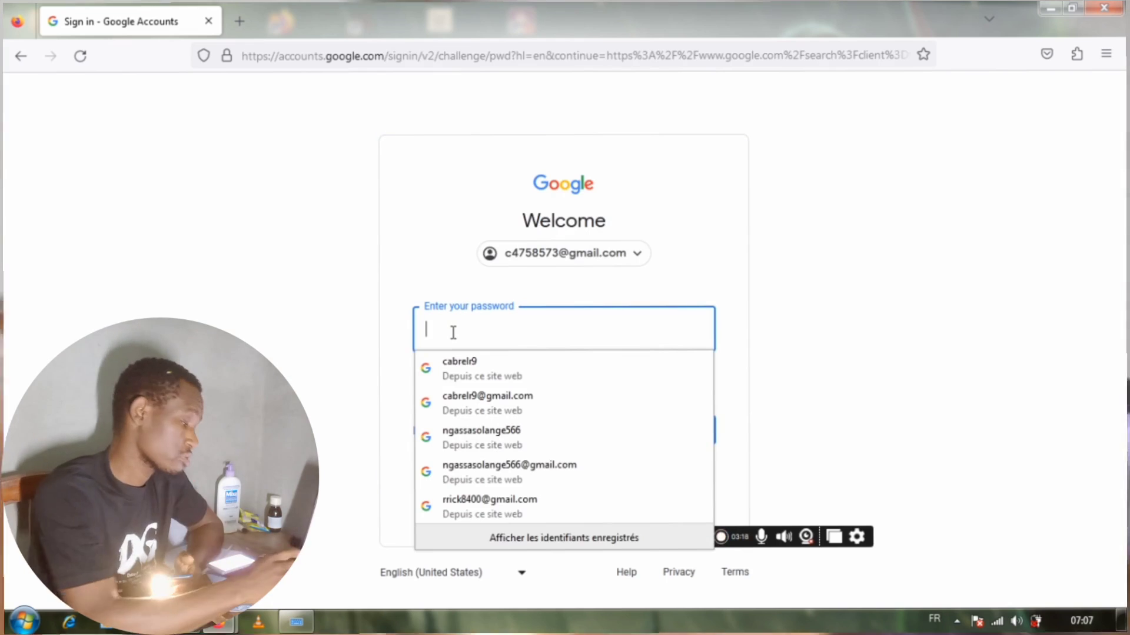
pyautogui.write('••')
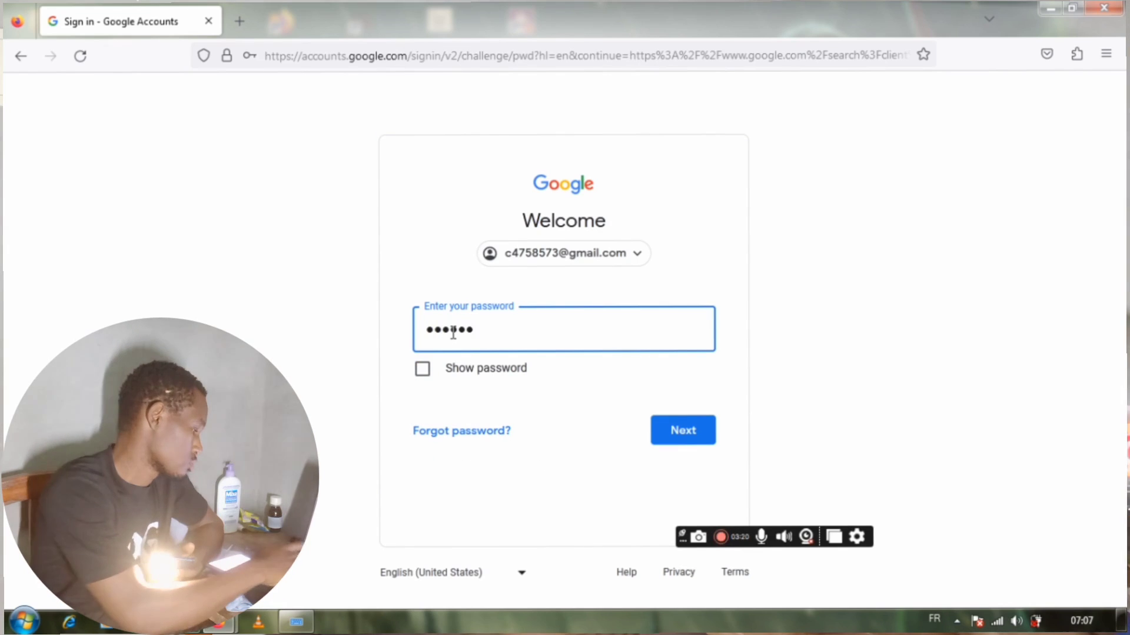
pyautogui.write('•')
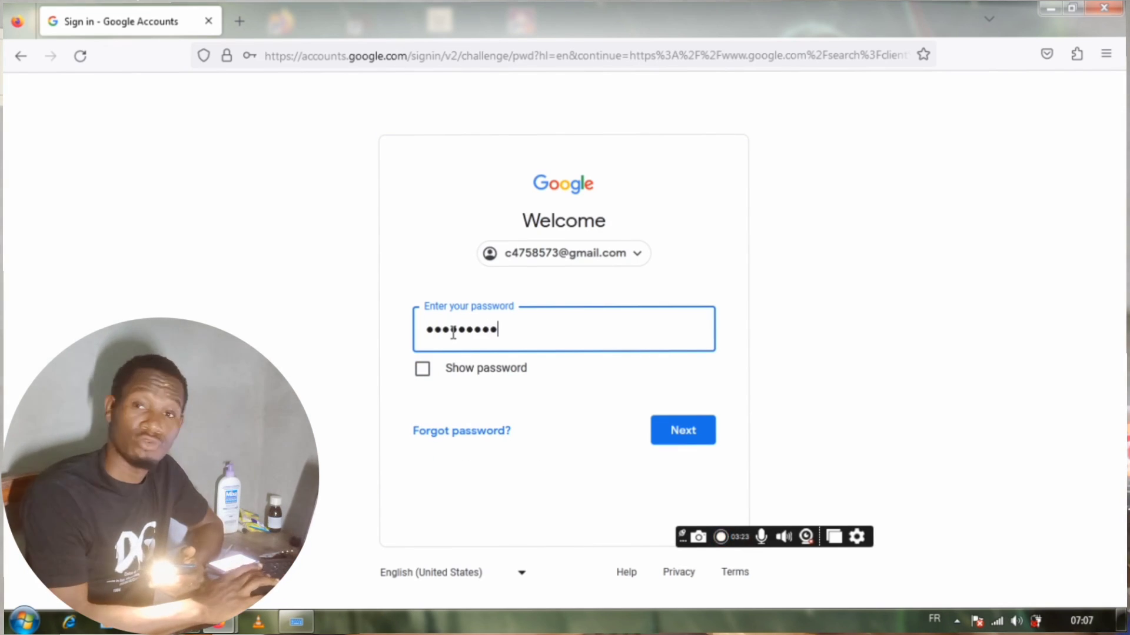
pyautogui.click(690, 434)
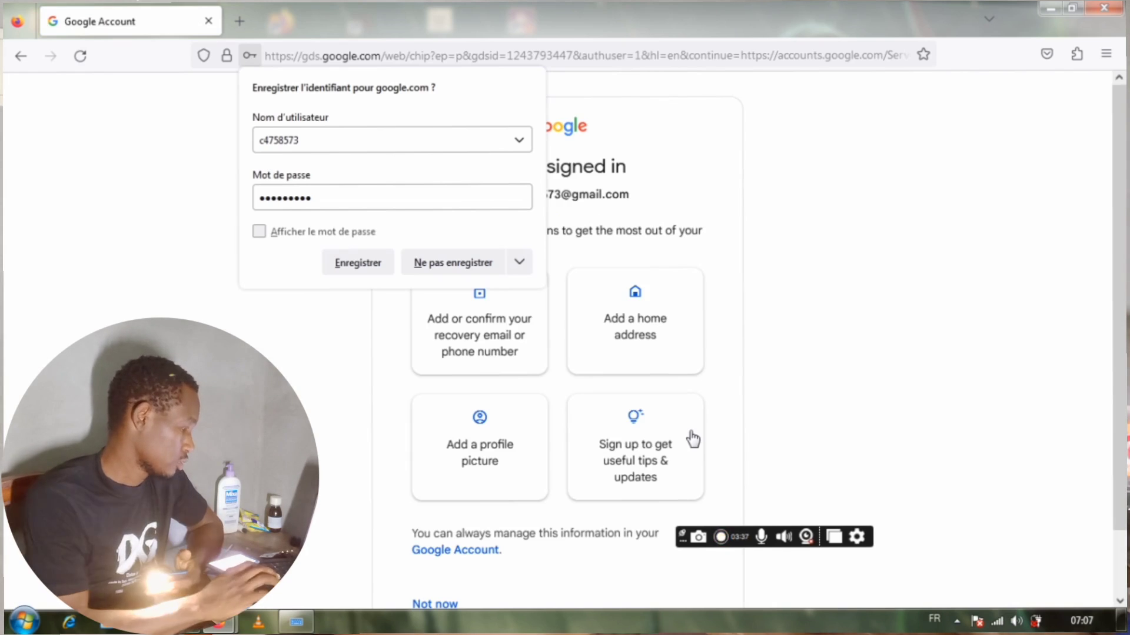
# Skip the suggested account setup steps with 'Not now'
pyautogui.click(442, 606)
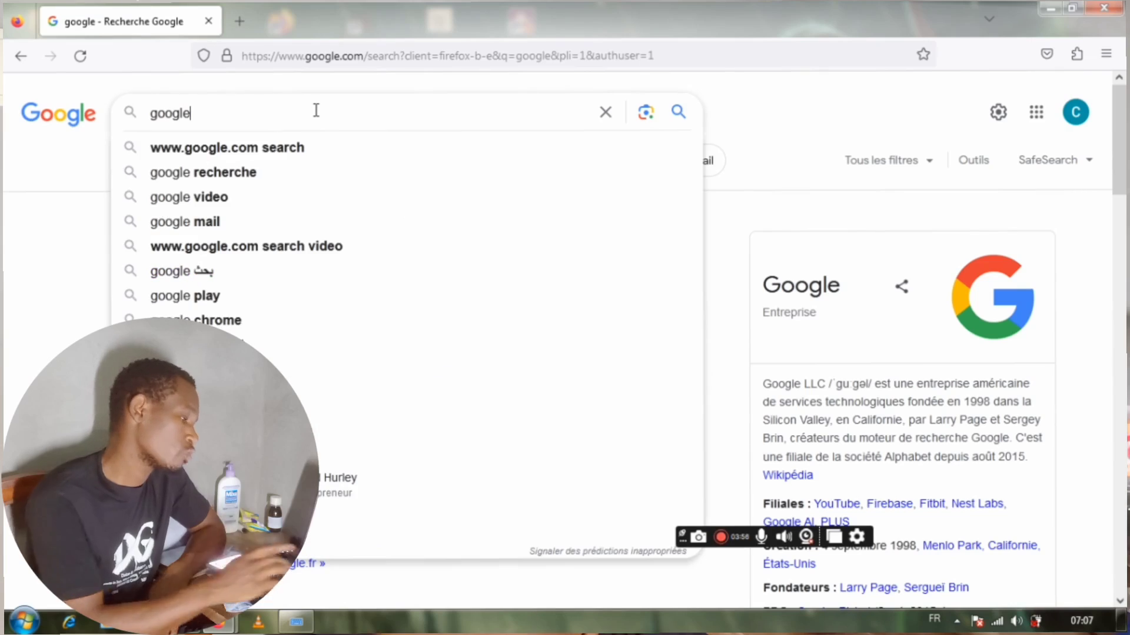
# Go to YouTube via the address bar and sign out of the current account
pyautogui.press('BackSpace')
pyautogui.press('BackSpace')
pyautogui.write('YOUTU')
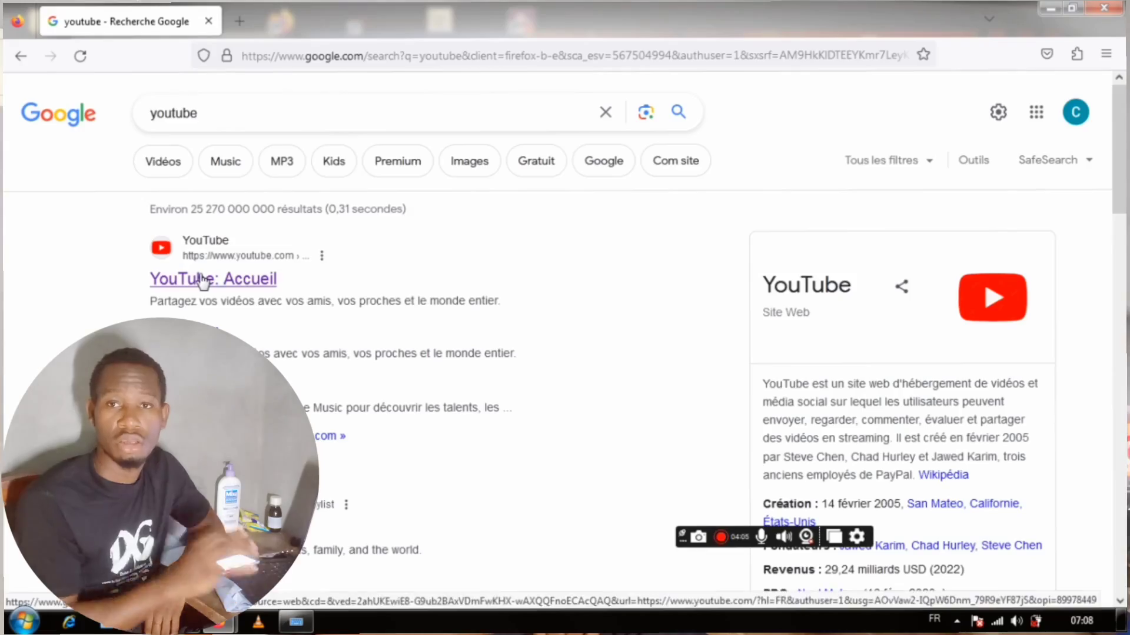
pyautogui.click(203, 279)
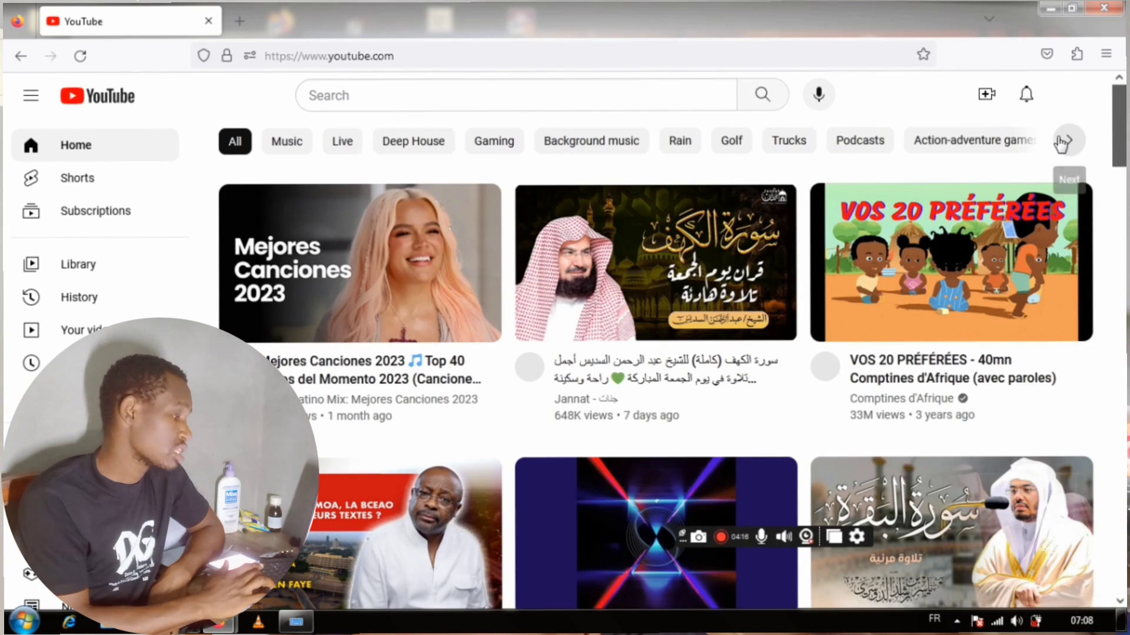
pyautogui.click(1077, 97)
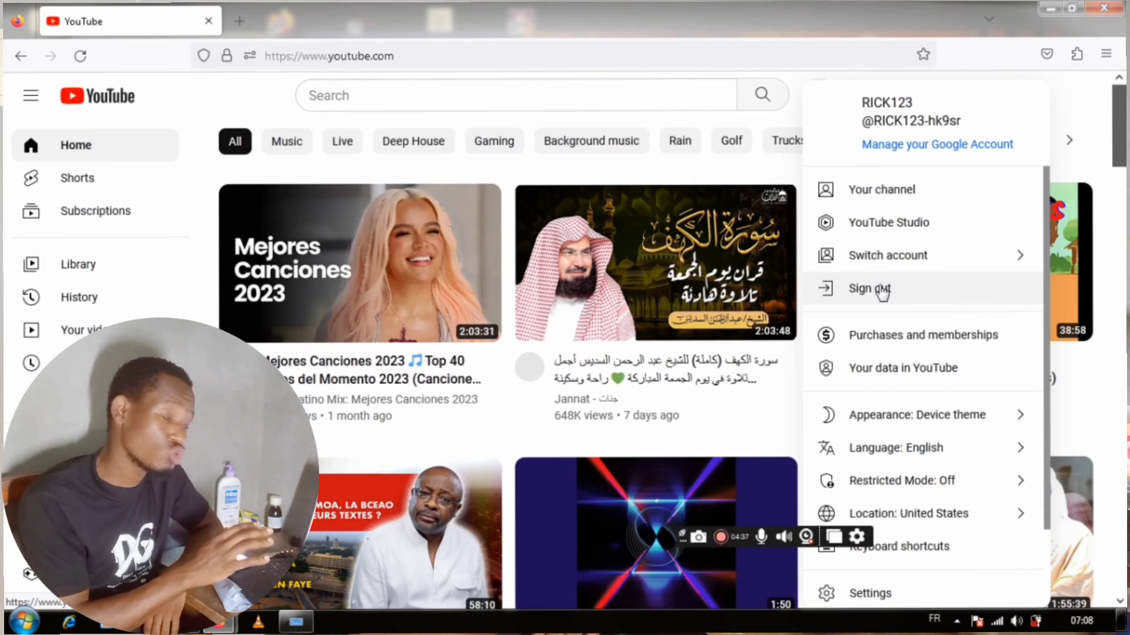
pyautogui.click(882, 290)
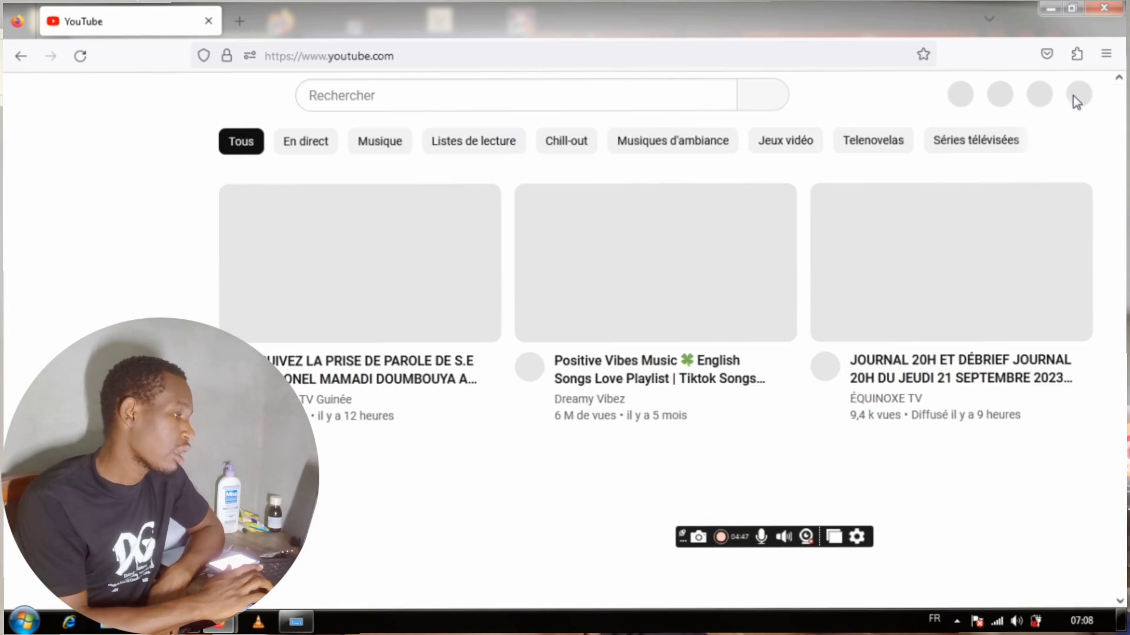
# Choose Se connecter on YouTube and pick the second account in the chooser
pyautogui.click(1072, 97)
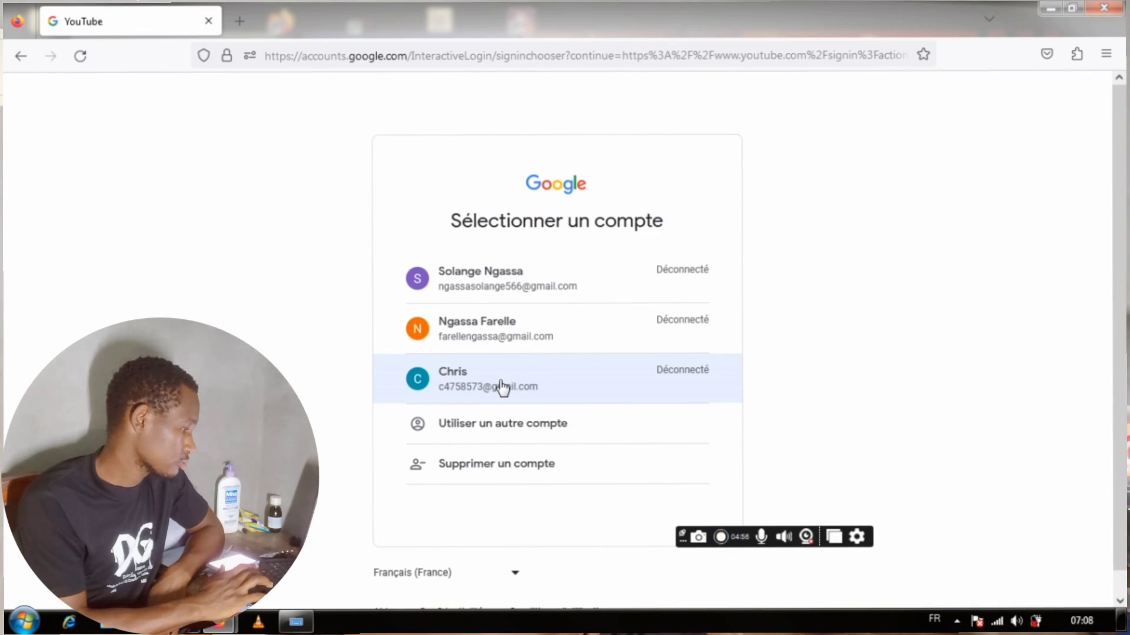
pyautogui.click(502, 387)
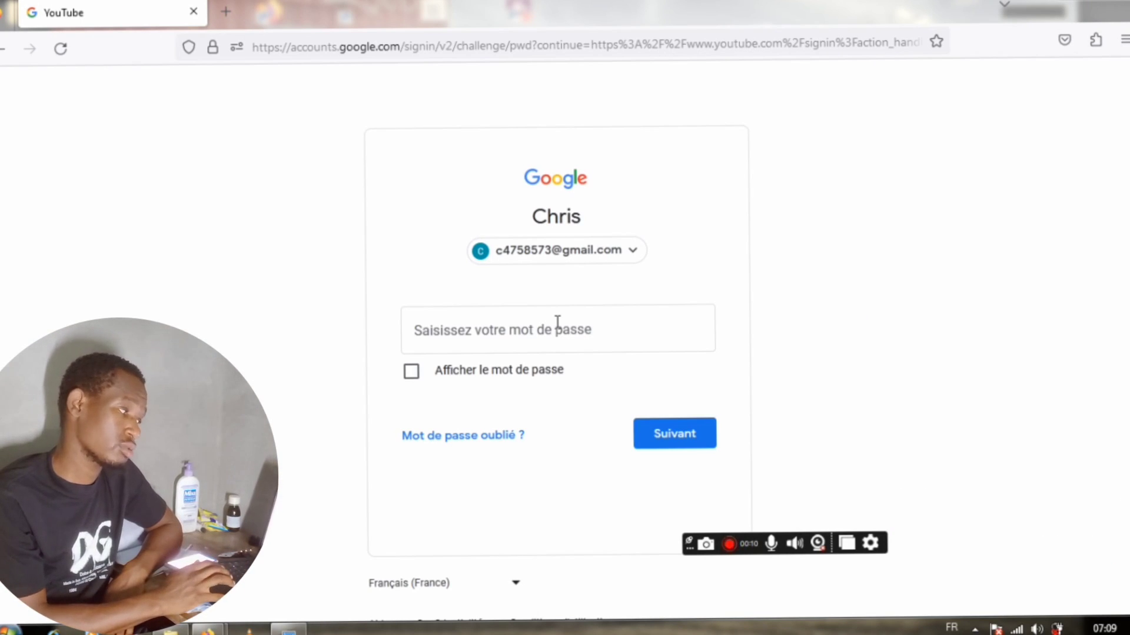
# Enter the second account's password and submit it
pyautogui.click(464, 335)
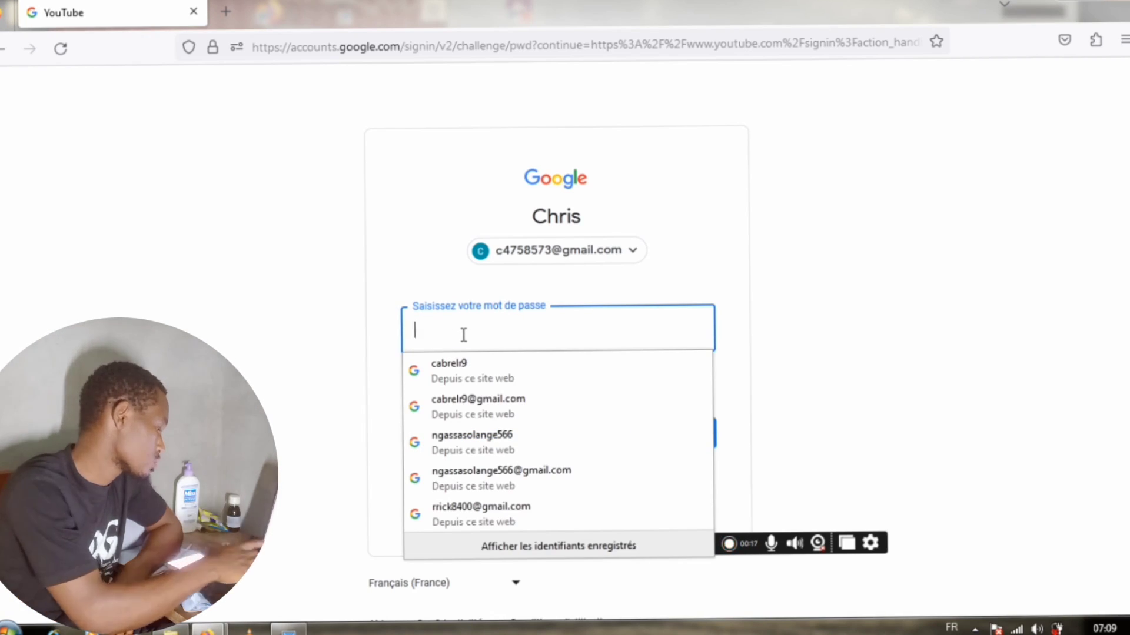
pyautogui.write('••')
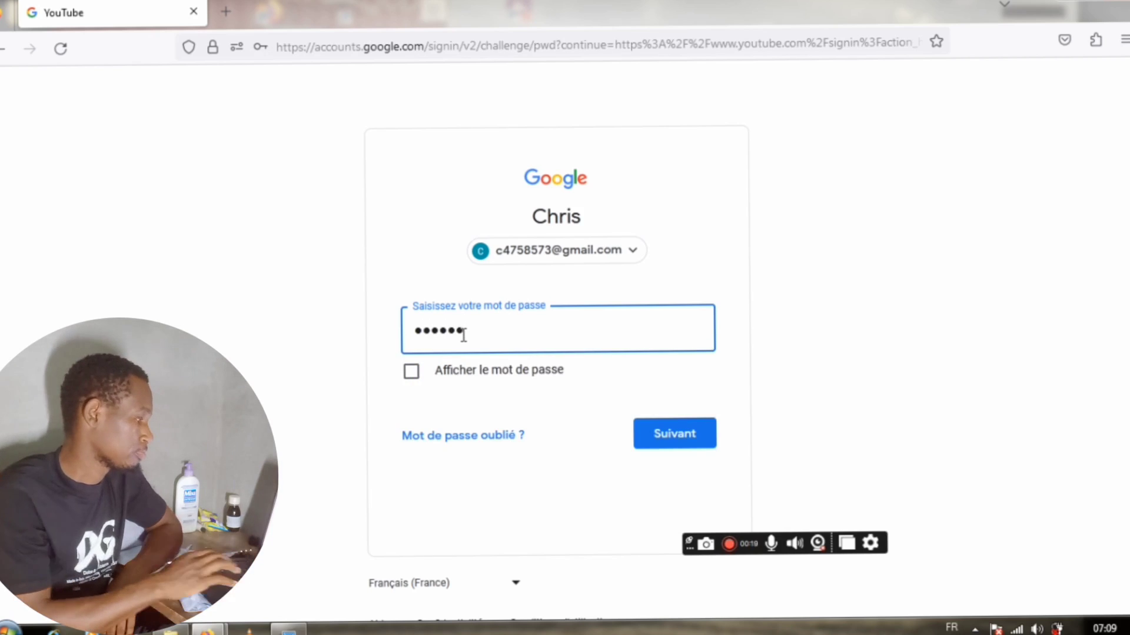
pyautogui.press('Return')
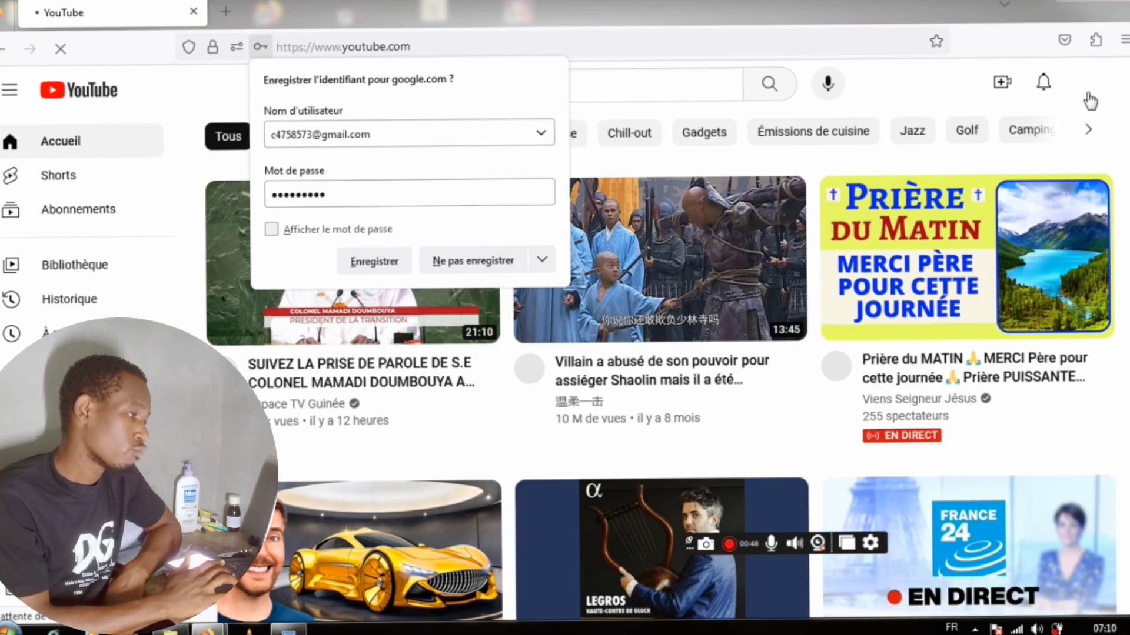
# Choose Créer une chaîne from the YouTube account menu
pyautogui.click(1087, 90)
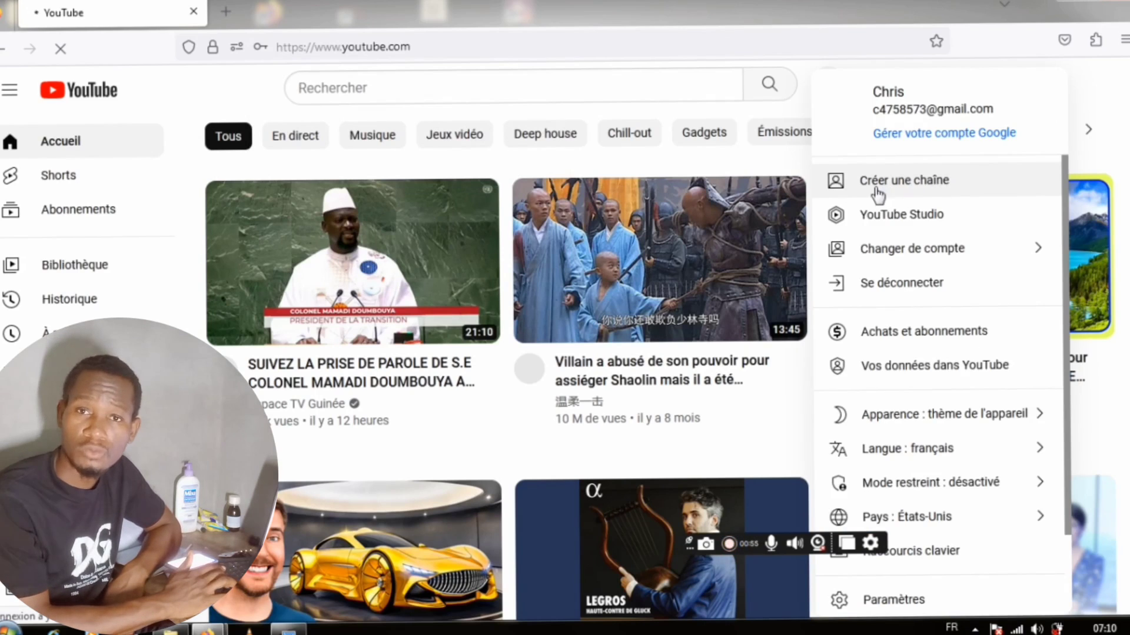
pyautogui.click(916, 188)
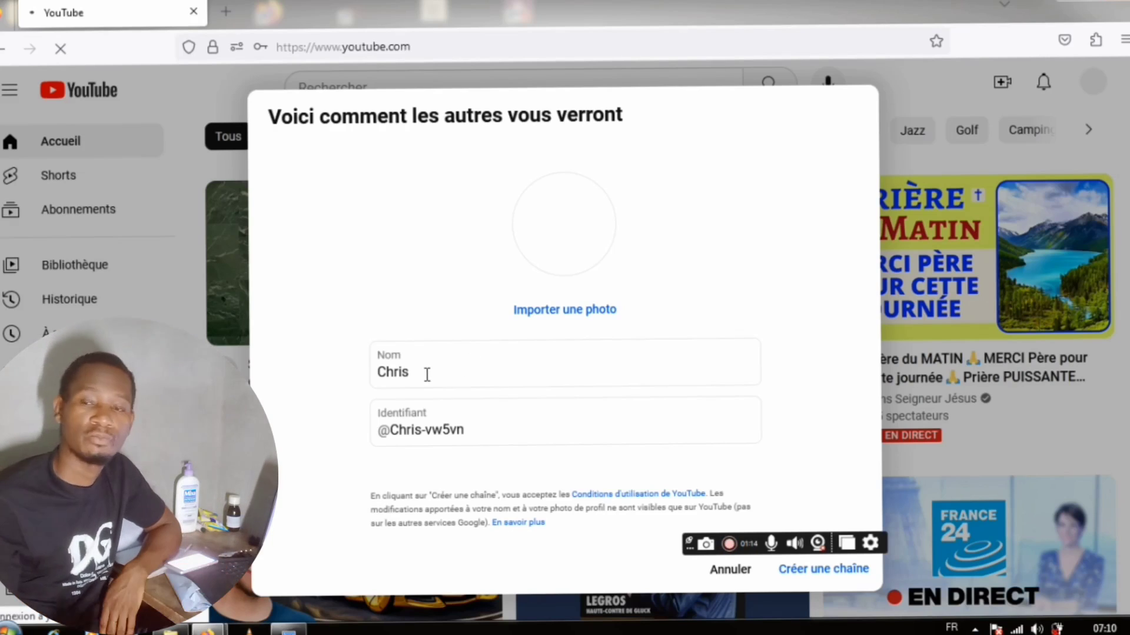
# Trim the Nom field down to Chris12 so the generated handle shows as available
pyautogui.click(427, 374)
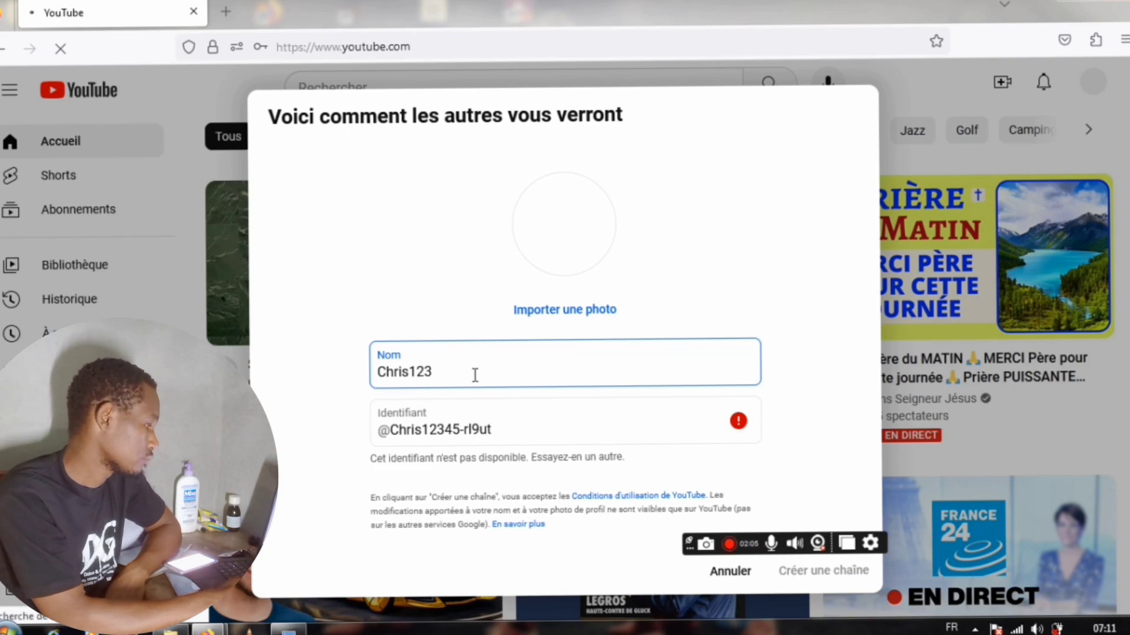
pyautogui.press('BackSpace')
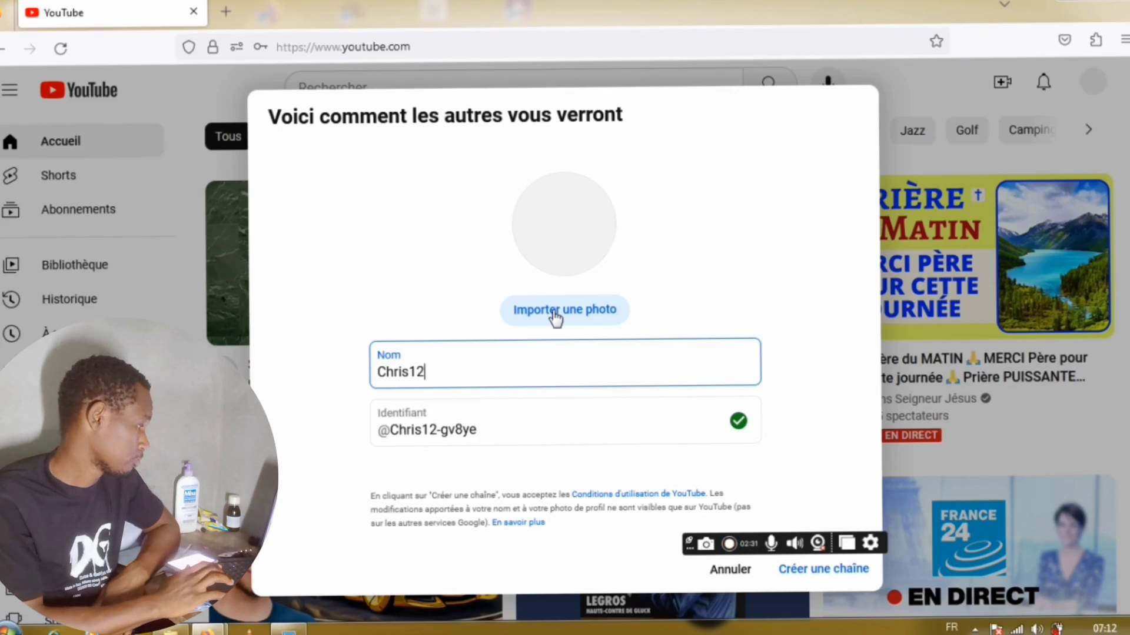
# Upload the 3d_balls wallpaper as the channel's profile photo and confirm the crop
pyautogui.click(555, 312)
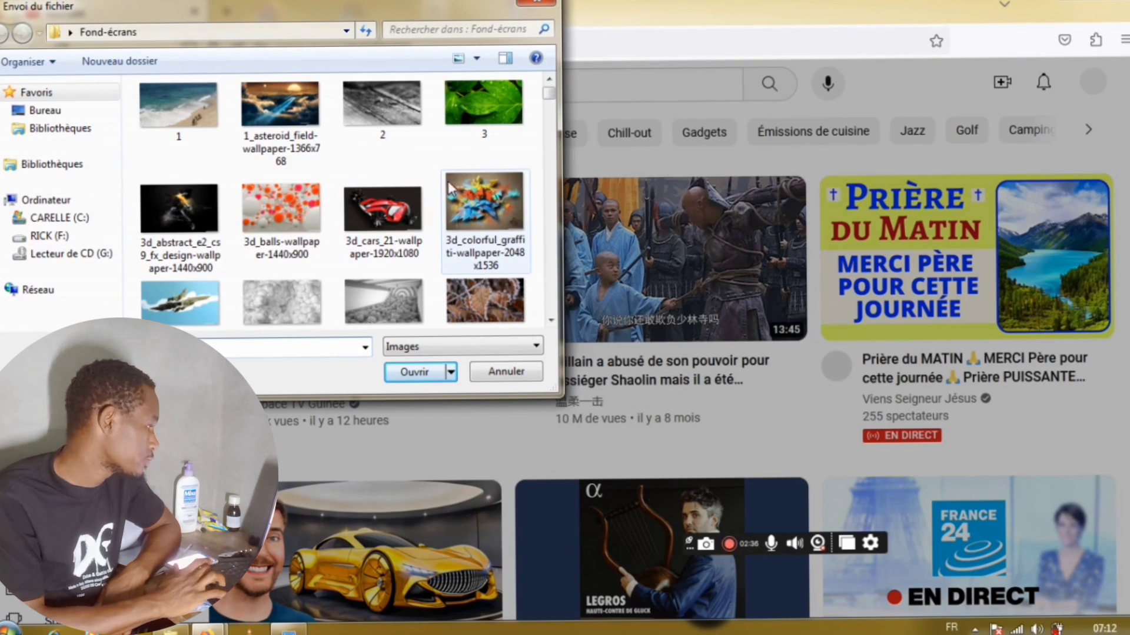
pyautogui.doubleClick(306, 207)
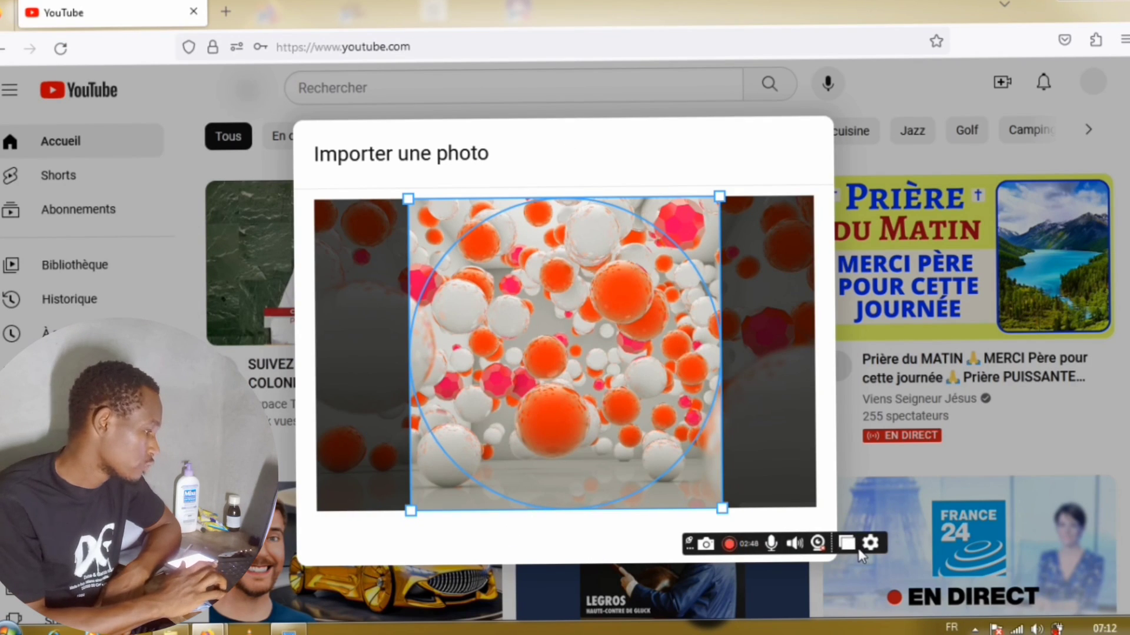
pyautogui.moveTo(858, 548); pyautogui.dragTo(876, 594)
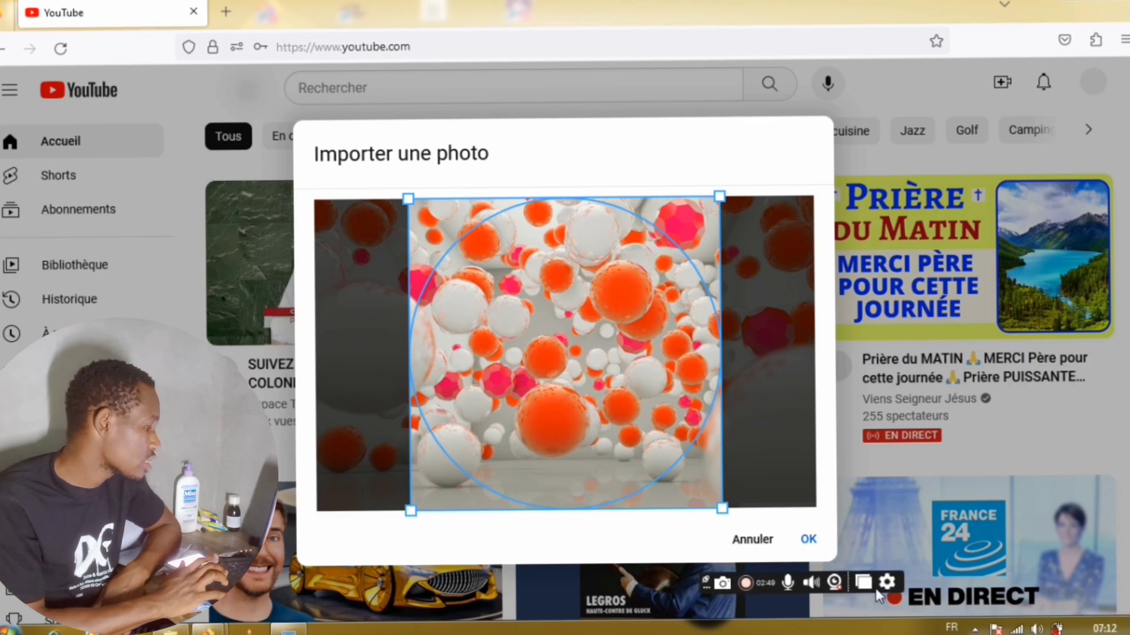
pyautogui.click(809, 542)
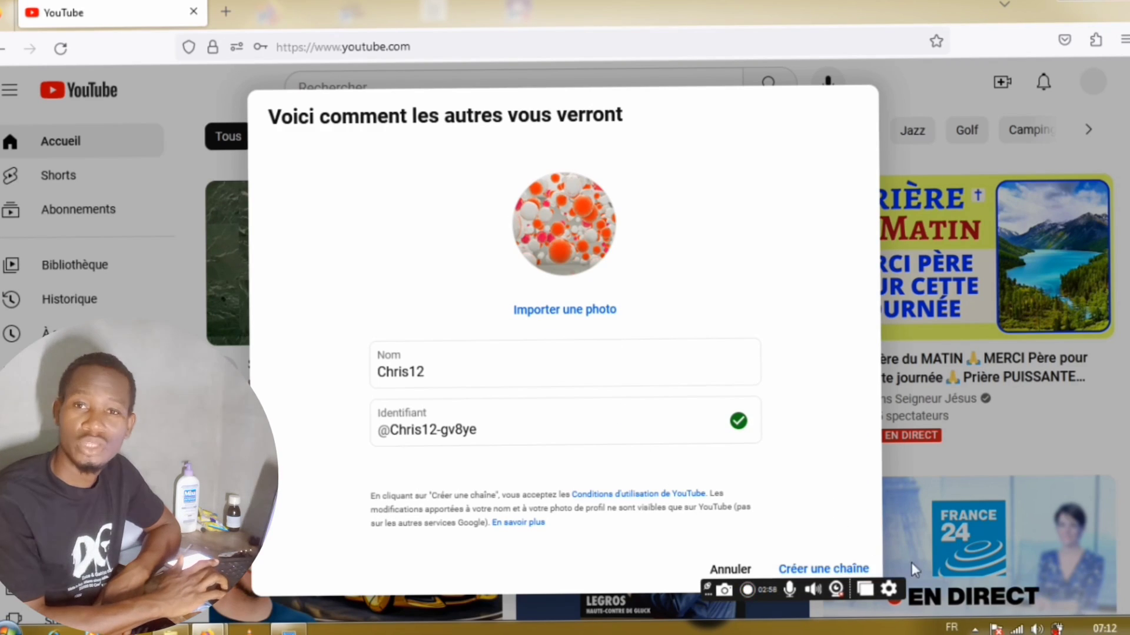
# Create the Chris12 channel, then open its empty home page through Votre chaîne
pyautogui.click(827, 568)
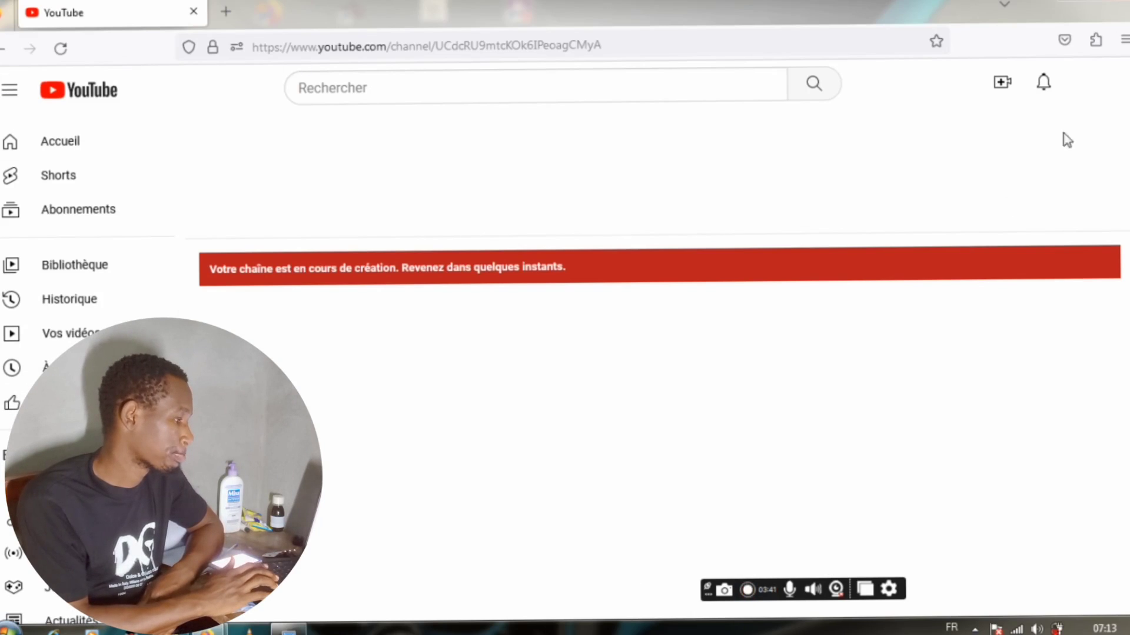
pyautogui.click(1095, 84)
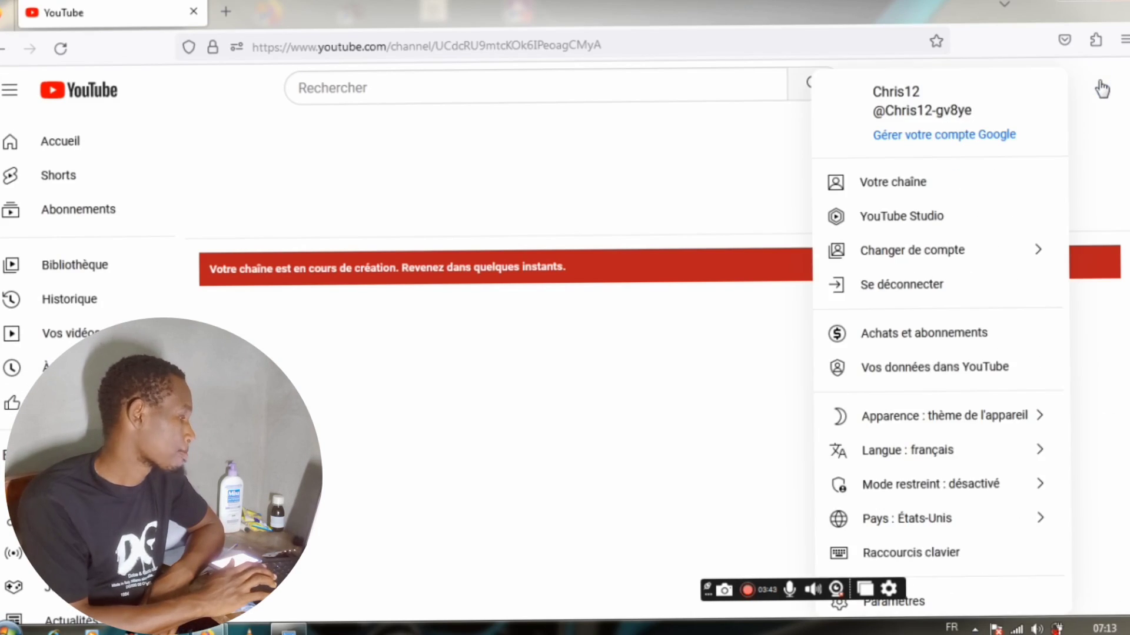
pyautogui.click(903, 182)
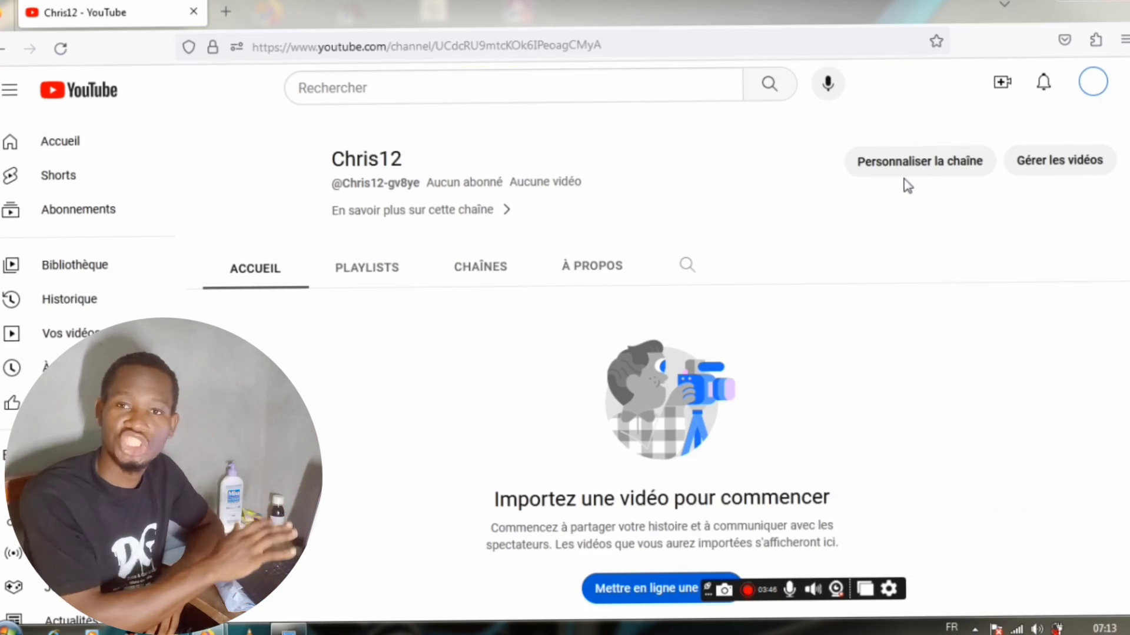
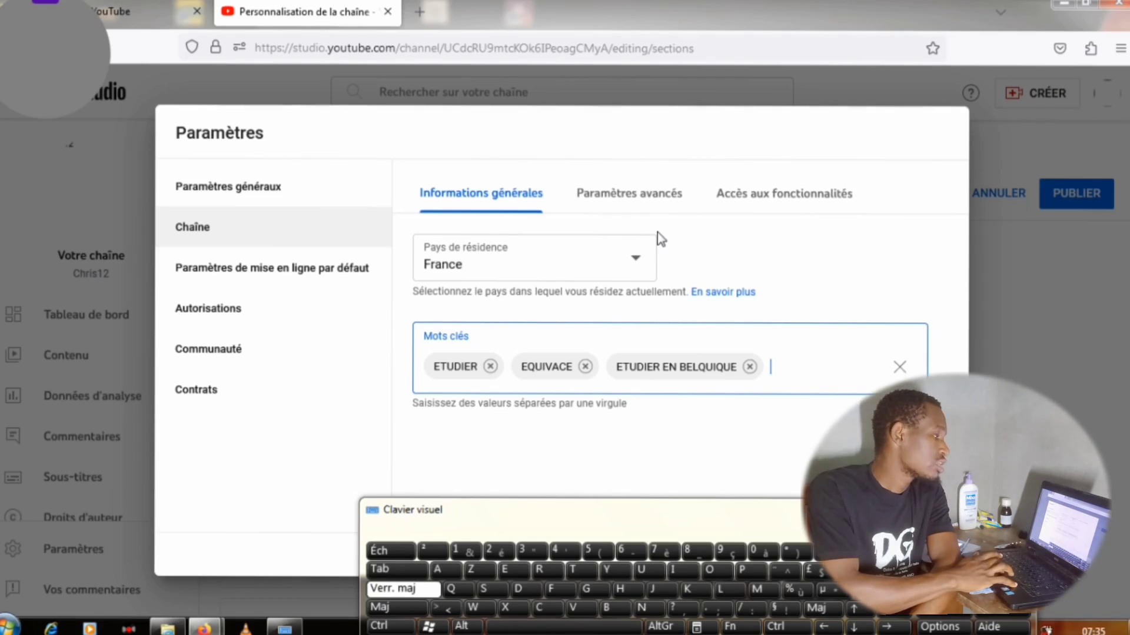
# Switch to the Paramètres avancés tab, where the audience is set to 'Non' (not made for kids)
pyautogui.click(631, 202)
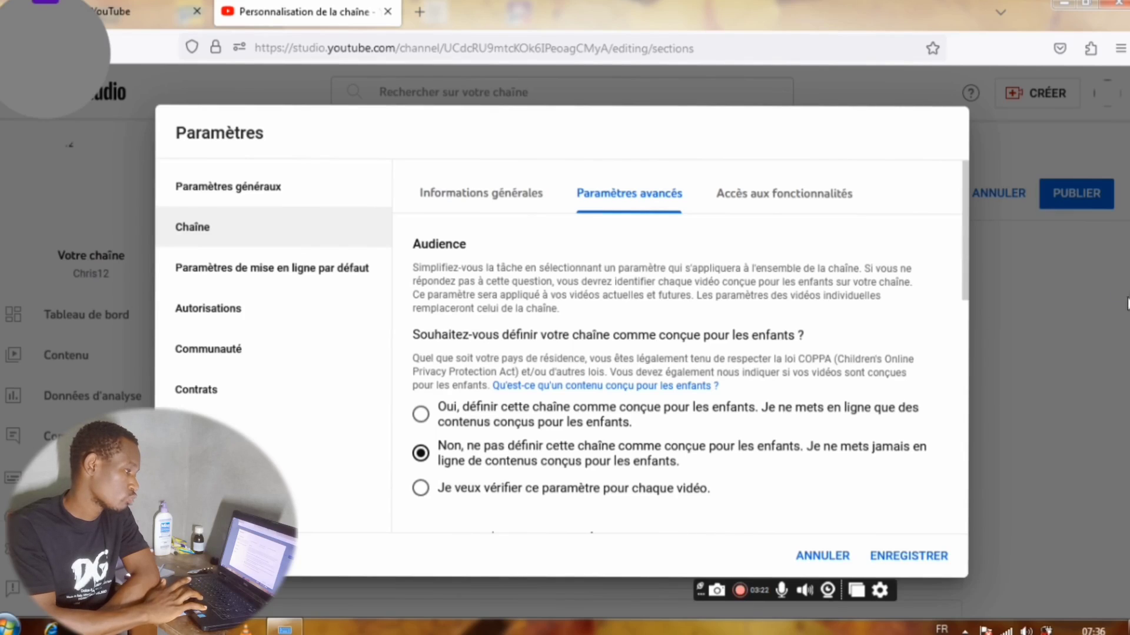
# Uncheck 'Autoriser les spectateurs à créer des extraits' in the advanced settings
pyautogui.moveTo(964, 299); pyautogui.dragTo(964, 540)
pyautogui.scroll(15, 794, 511)
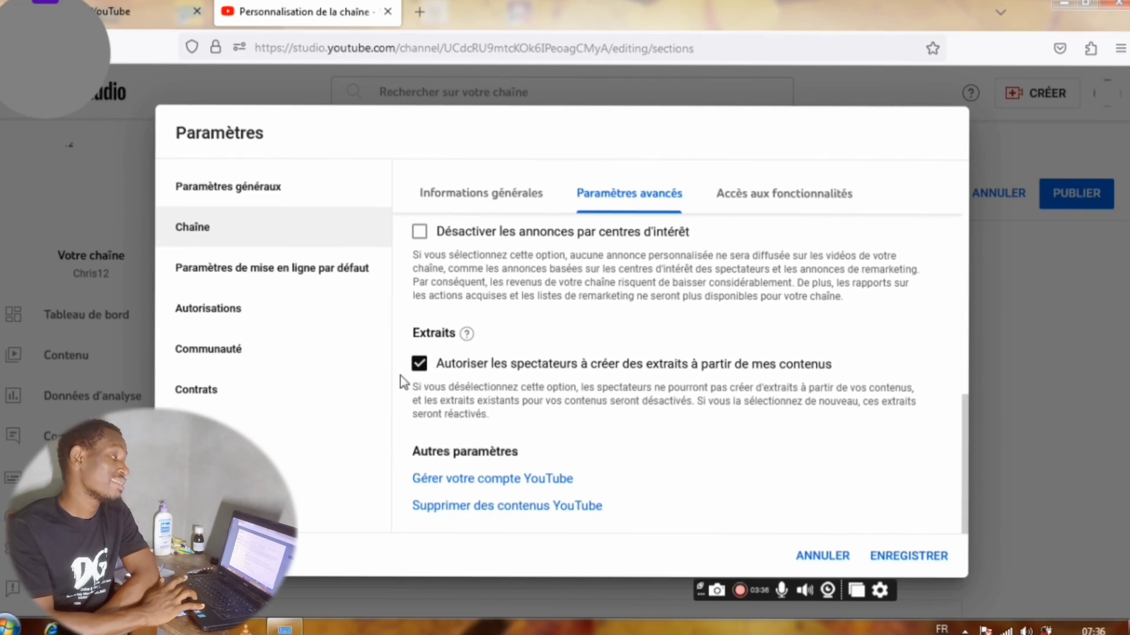
pyautogui.click(418, 365)
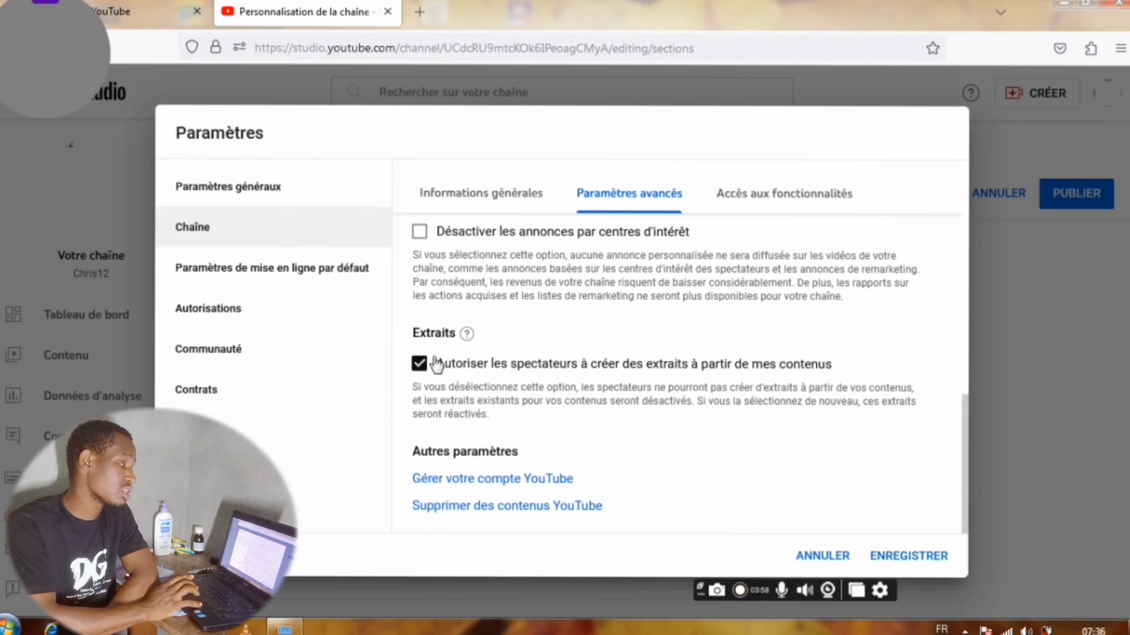
pyautogui.click(417, 364)
pyautogui.scroll(1, 416, 365)
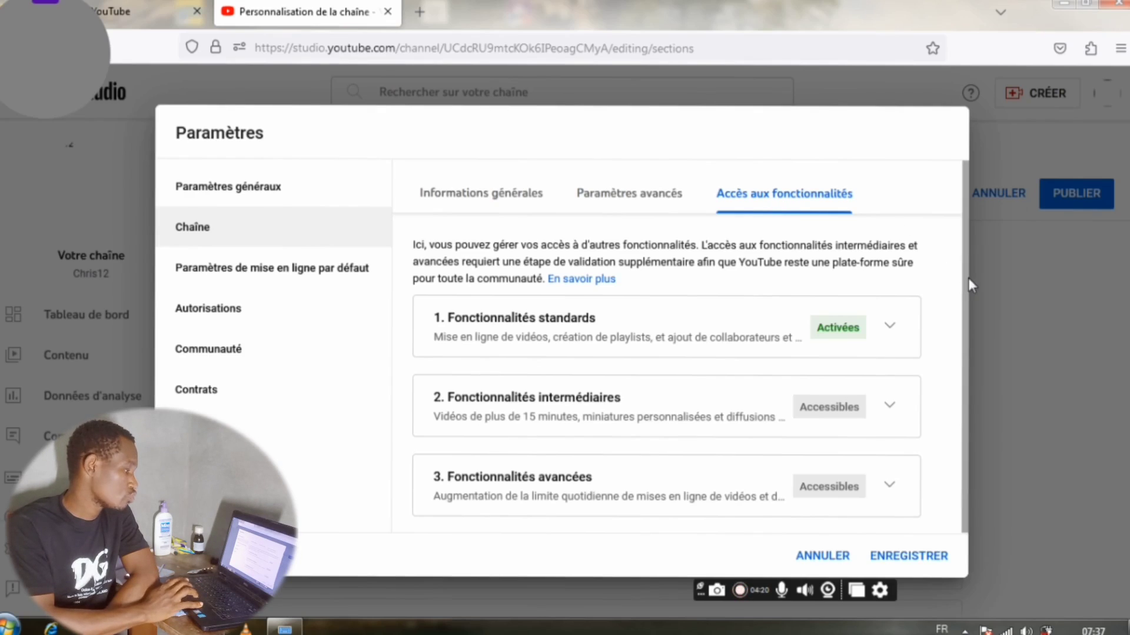
# Expand Fonctionnalités standards and Fonctionnalités intermédiaires to review their phone-validation requirements
pyautogui.scroll(-1, 962, 332)
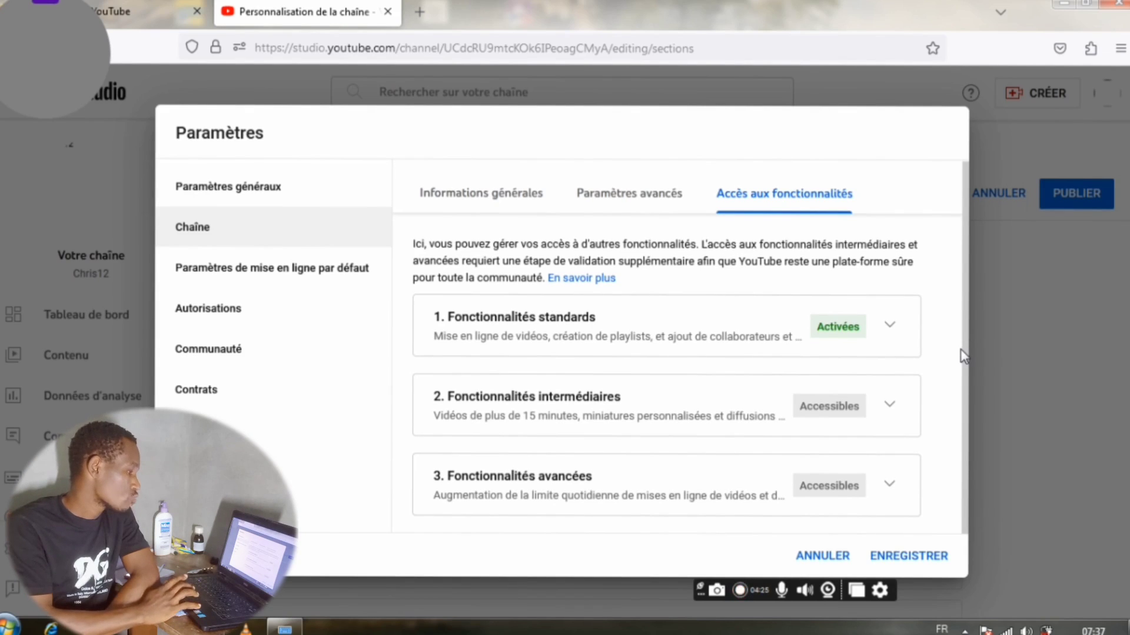
pyautogui.click(890, 327)
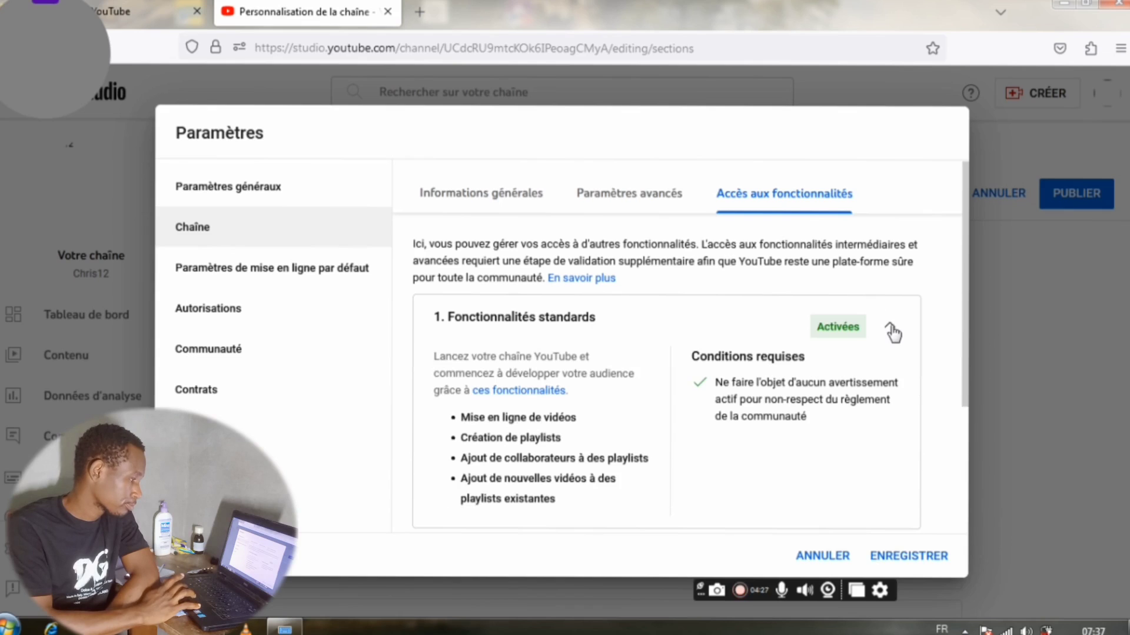
pyautogui.moveTo(963, 360); pyautogui.dragTo(958, 520)
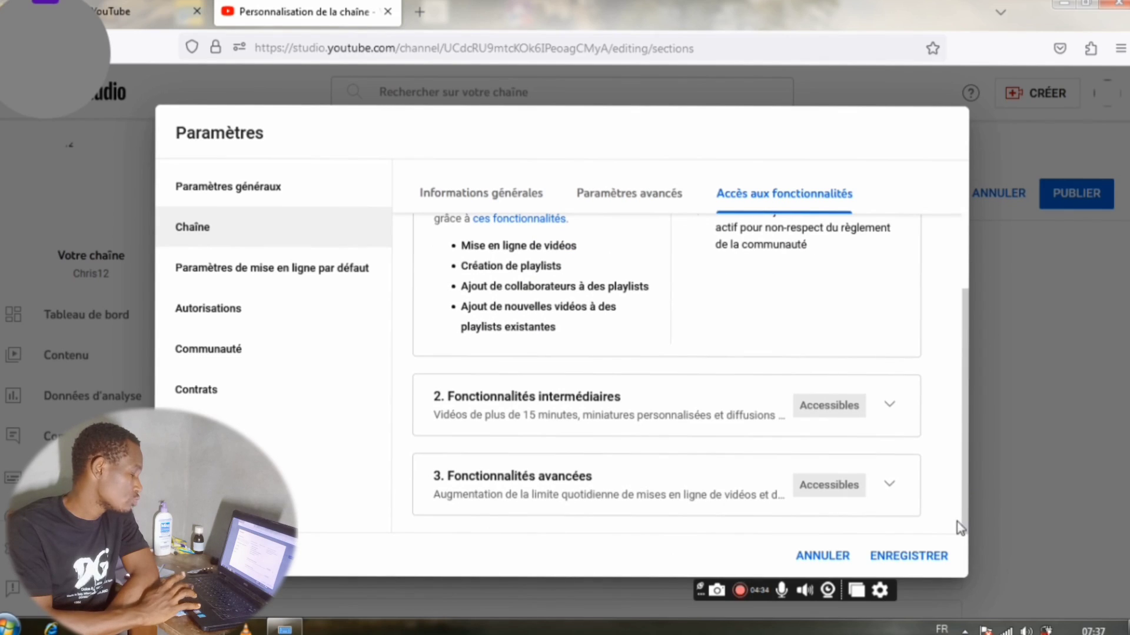
pyautogui.click(890, 407)
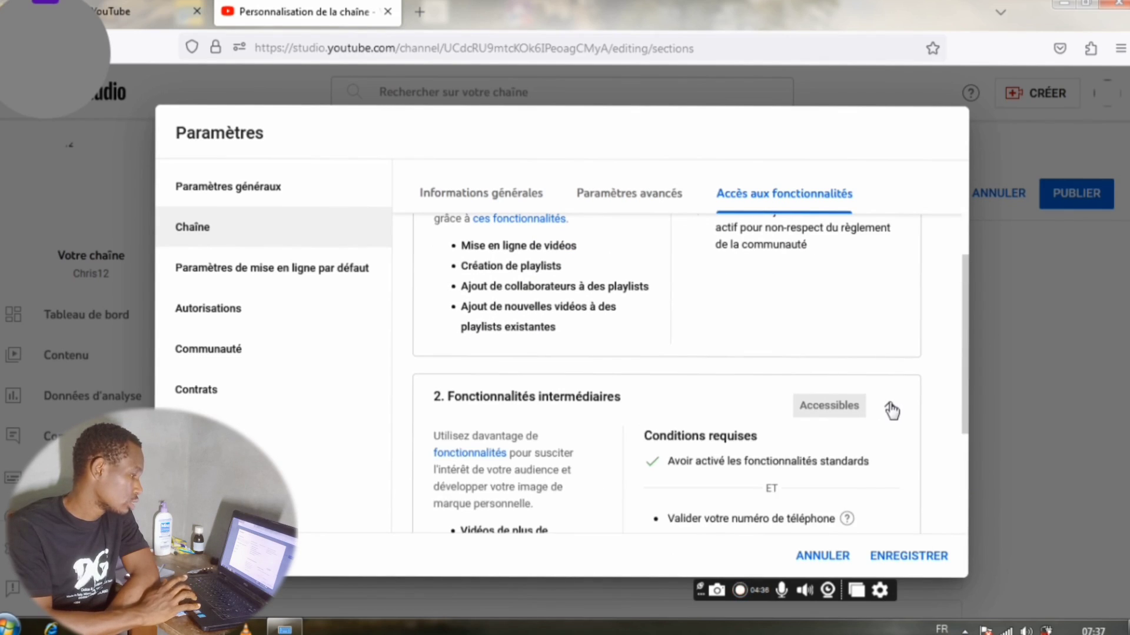
pyautogui.moveTo(963, 418); pyautogui.dragTo(968, 503)
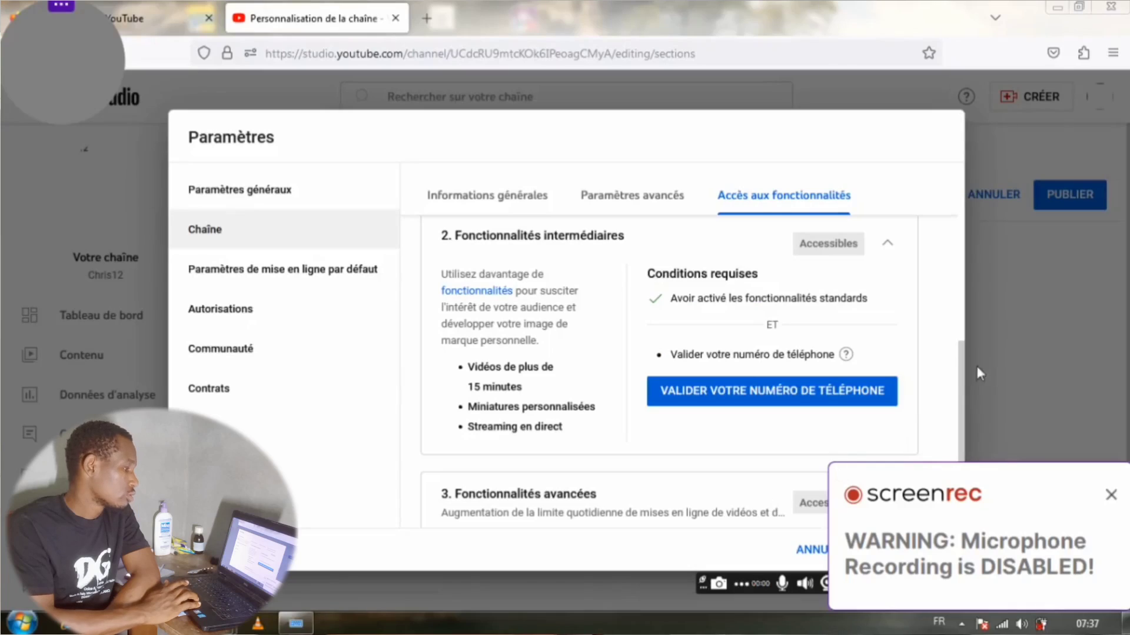
pyautogui.moveTo(961, 373); pyautogui.dragTo(966, 339)
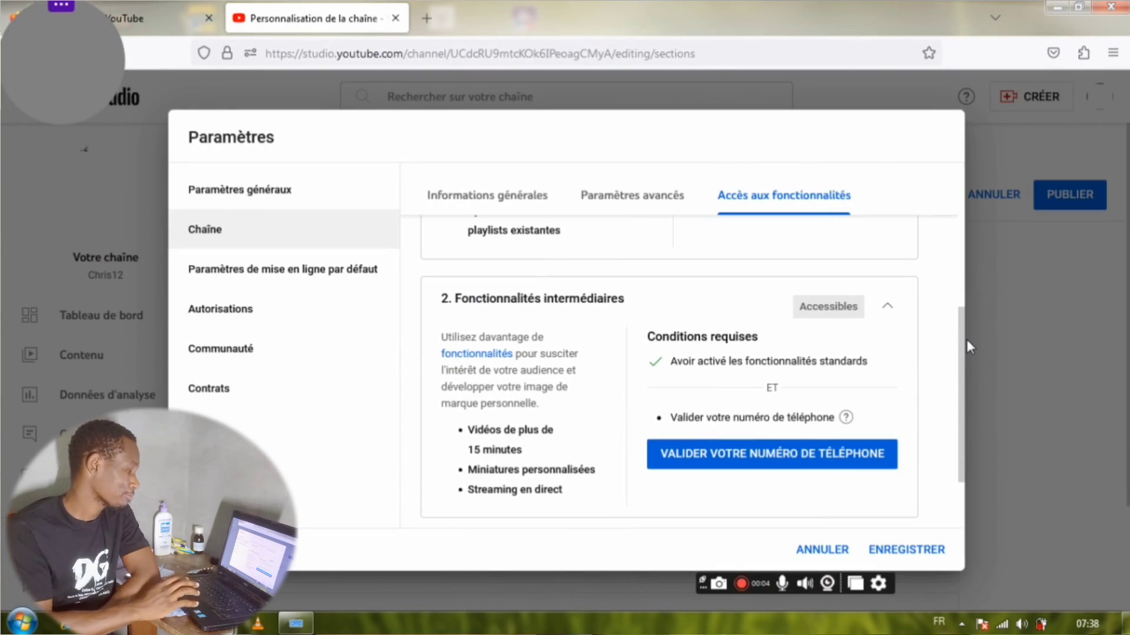